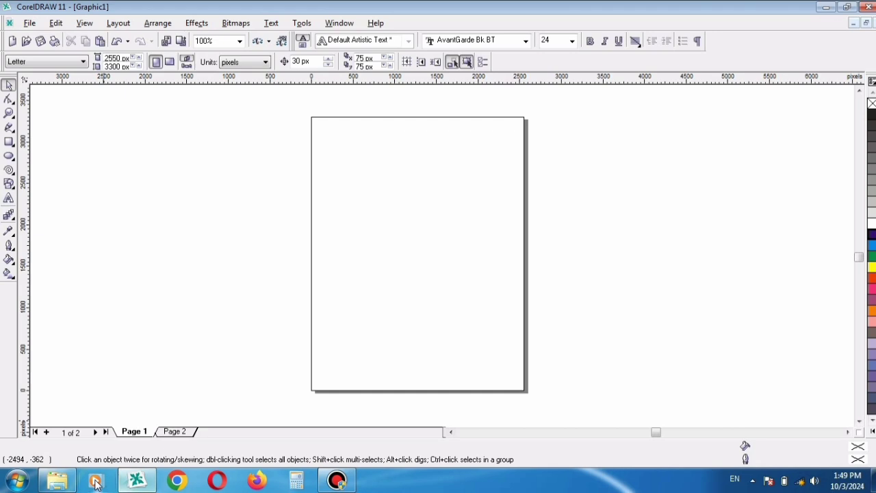
Drag the LOGO file into the drawing and scale it down to 851 × 851 px on Page 1.
click(57, 481)
drag(156, 93, 389, 300)
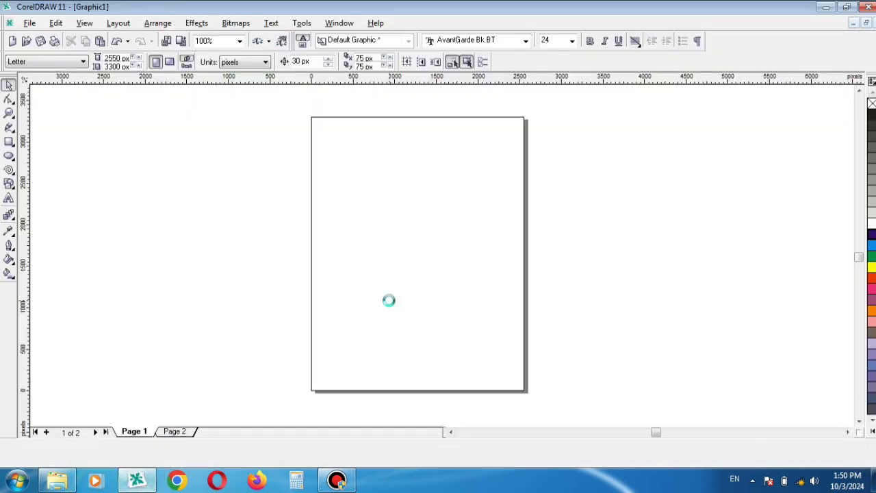
scroll(581, 206, down, 1)
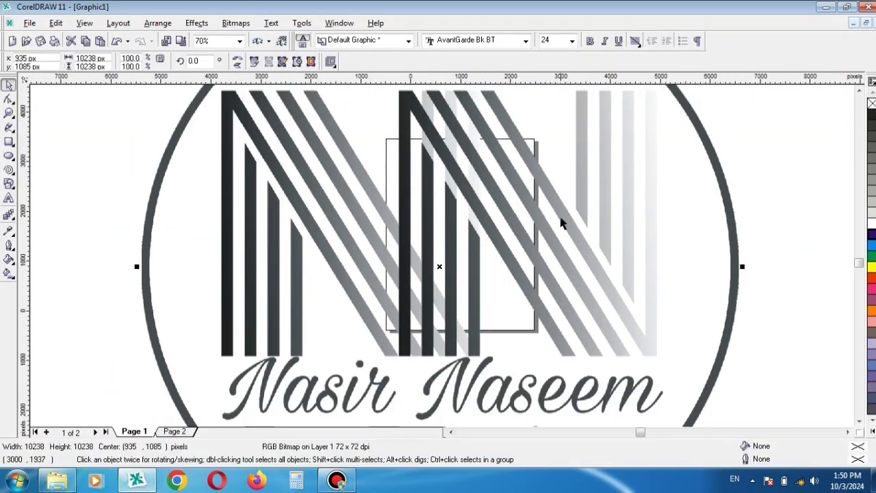
scroll(560, 223, down, 1)
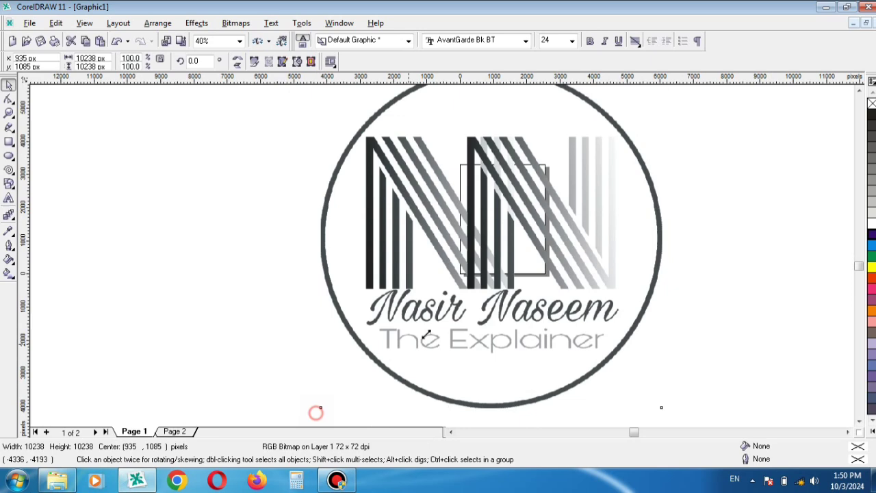
drag(426, 332, 564, 164)
drag(613, 106, 499, 251)
drag(479, 288, 502, 230)
scroll(572, 221, up, 1)
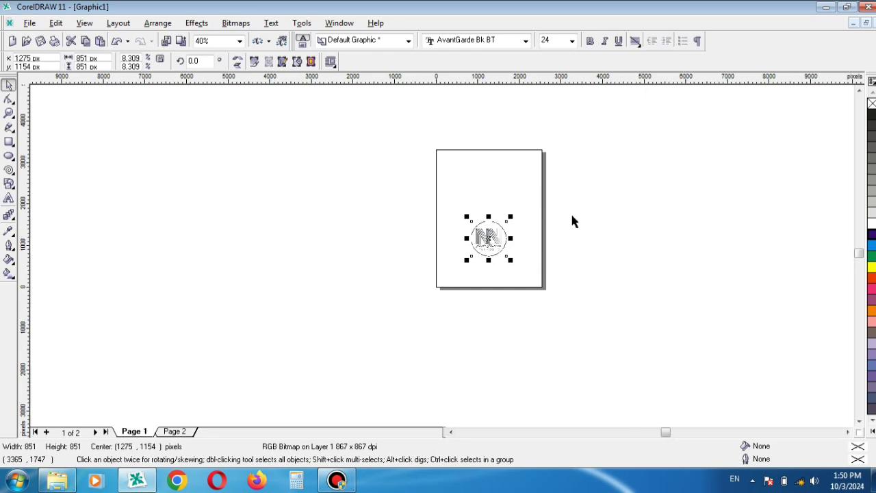
scroll(573, 221, up, 4)
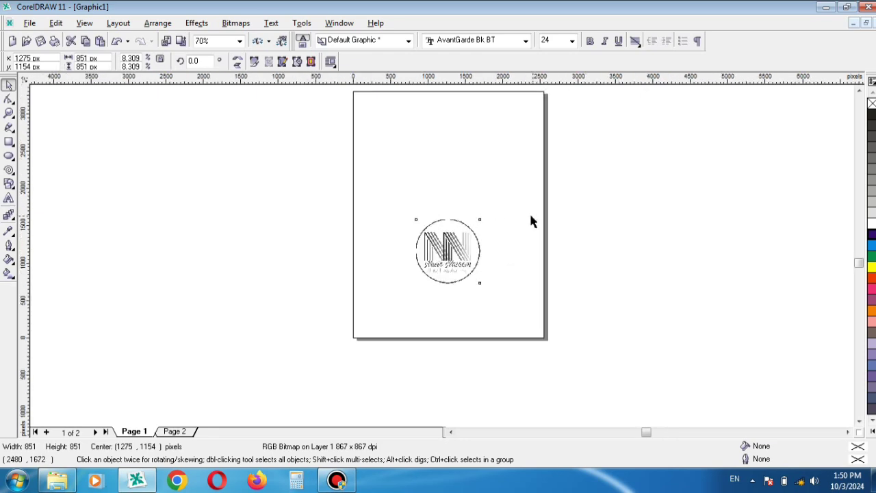
Type the name title near the top of the page with 'Wish you the best of luck for your future' beneath it.
click(859, 90)
click(859, 90)
click(859, 90)
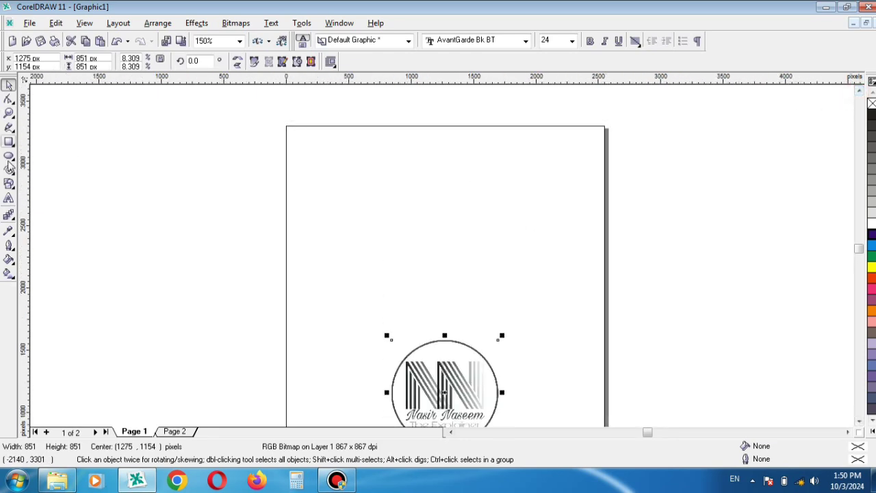
click(9, 198)
click(314, 166)
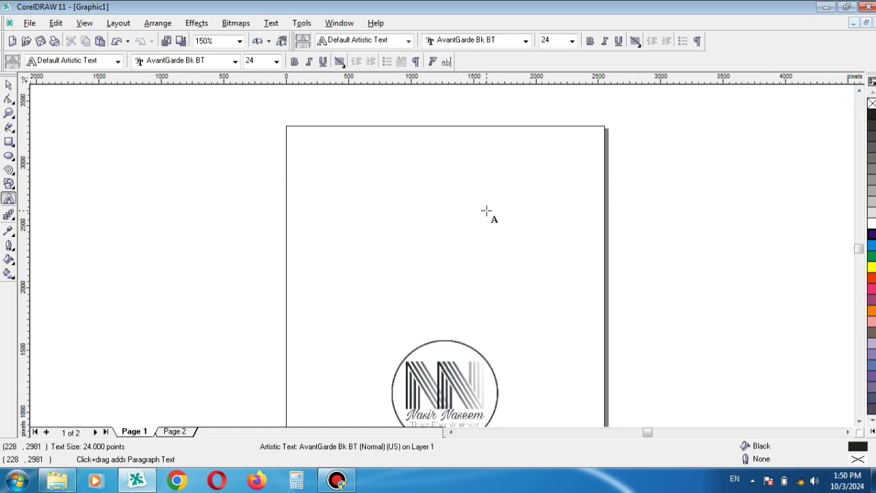
text(Nasir The Explainer)
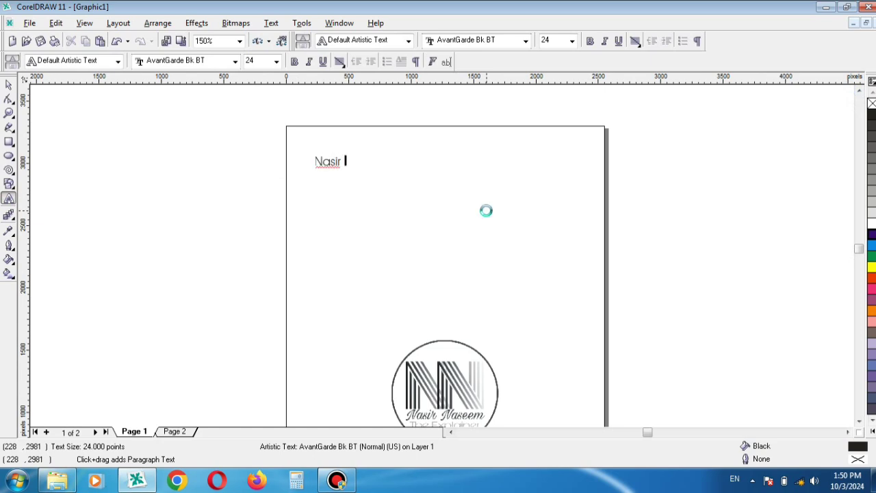
click(309, 202)
text(Wish )
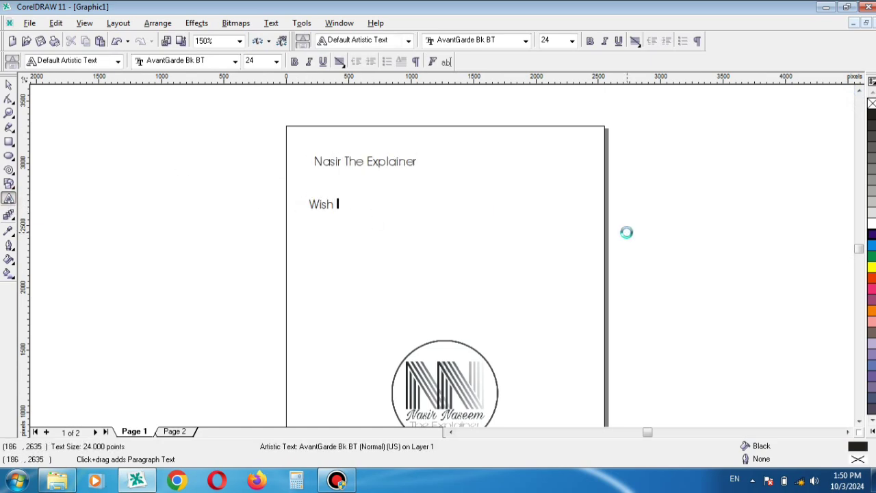
text(you the best of luck for your future)
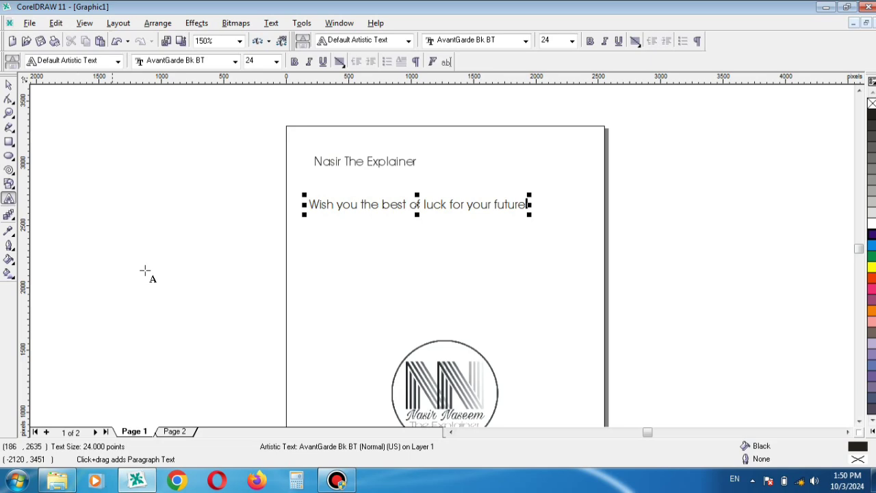
Move the logo to the lower right of the page.
key(ctrl+space)
drag(417, 386, 490, 329)
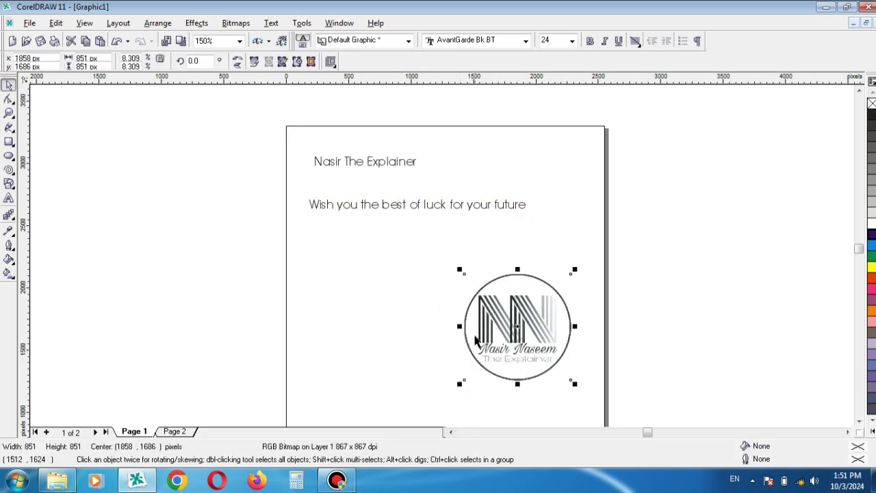
click(352, 254)
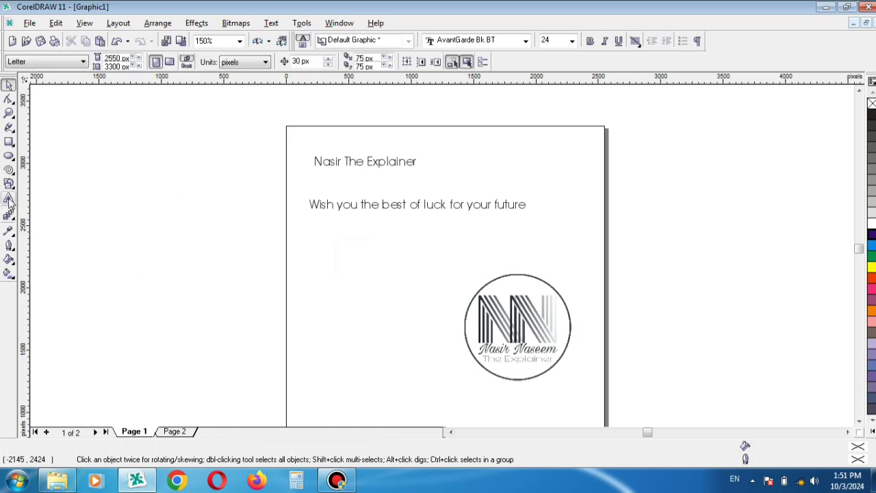
Draw an ellipse and resize it into a circle matching the logo's ring.
click(14, 160)
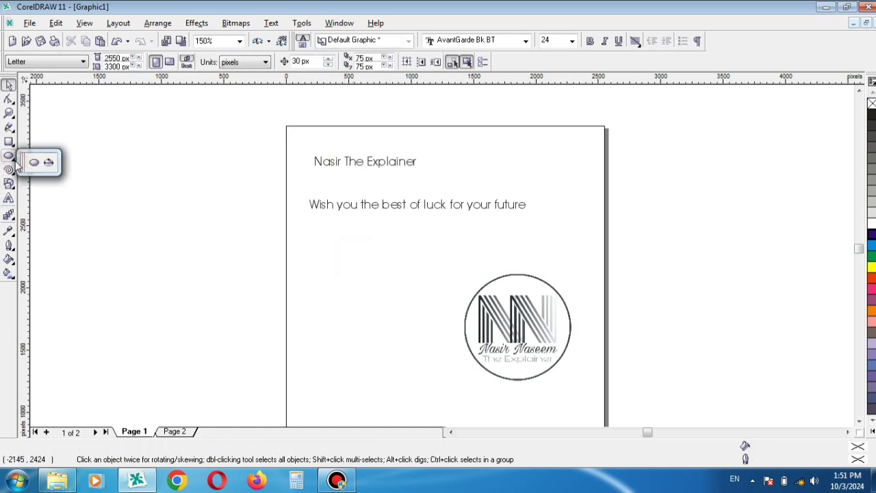
click(33, 162)
drag(328, 277, 445, 388)
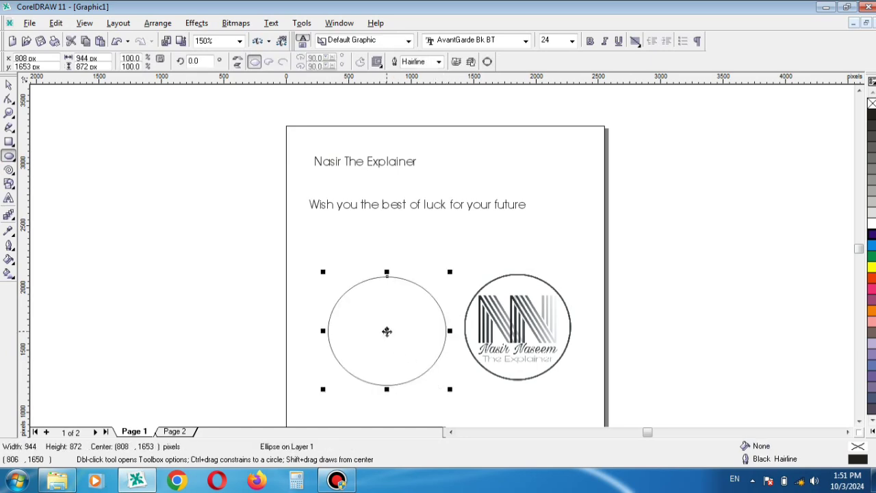
drag(387, 330, 522, 327)
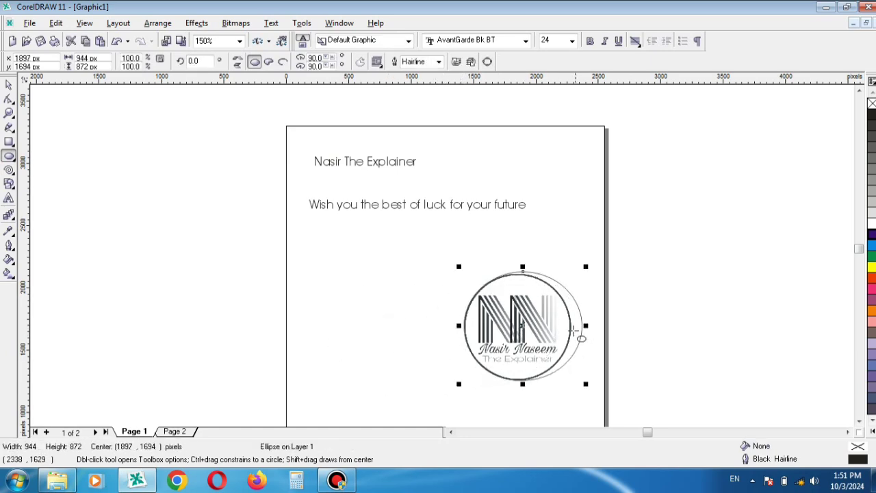
click(9, 84)
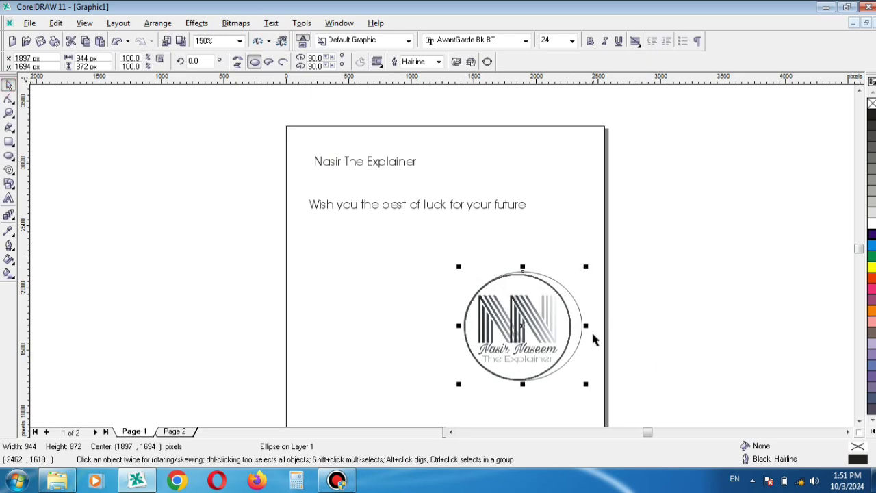
drag(587, 326, 578, 326)
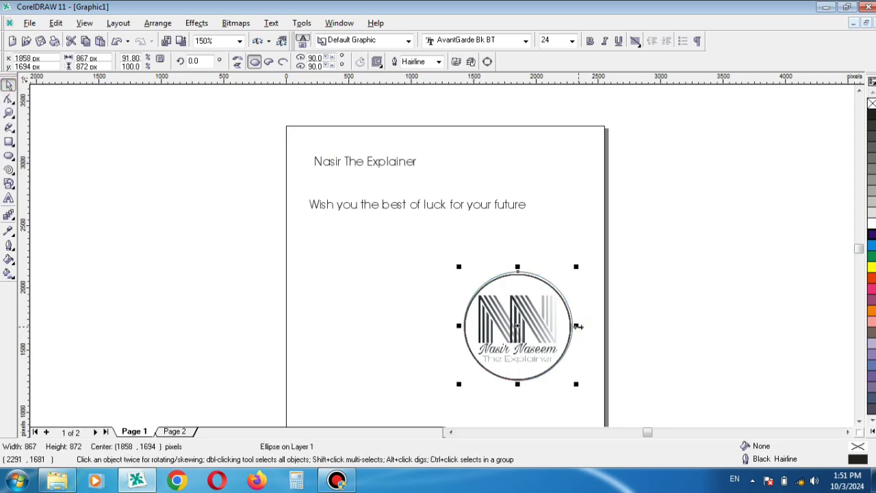
drag(518, 266, 354, 279)
Fit the name title along the top of the empty circle with Text > Fit Text To Path.
click(361, 246)
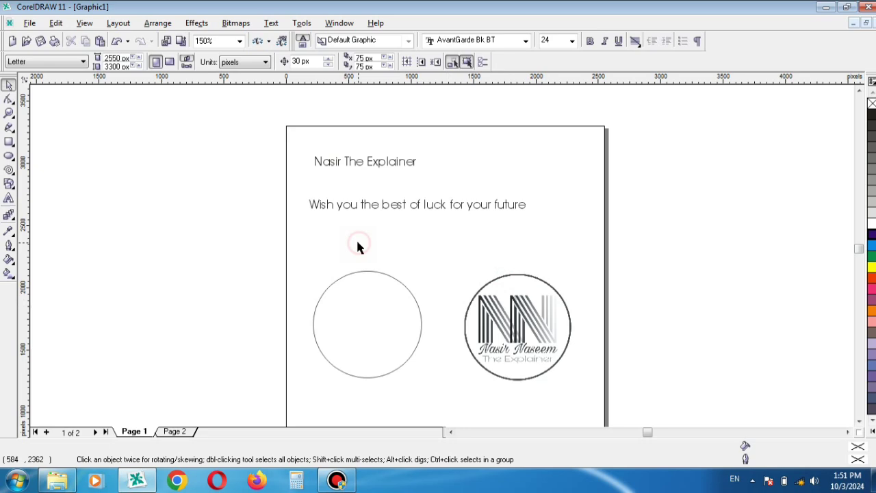
click(313, 160)
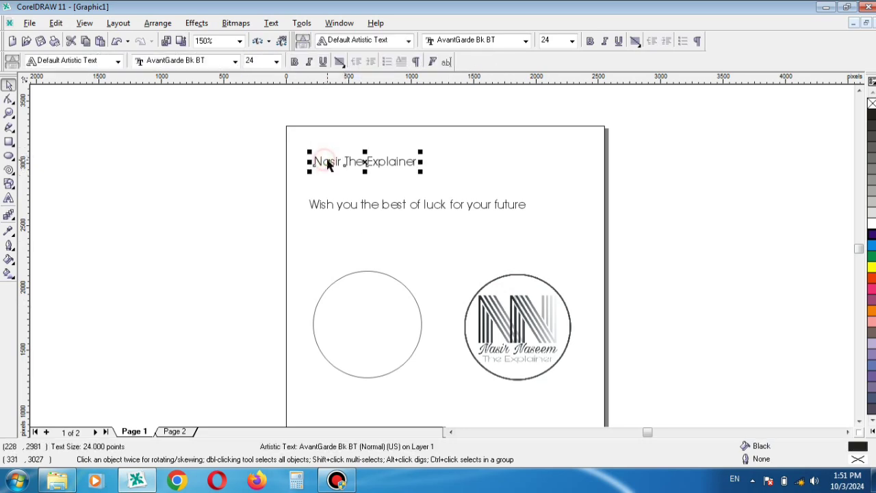
click(278, 26)
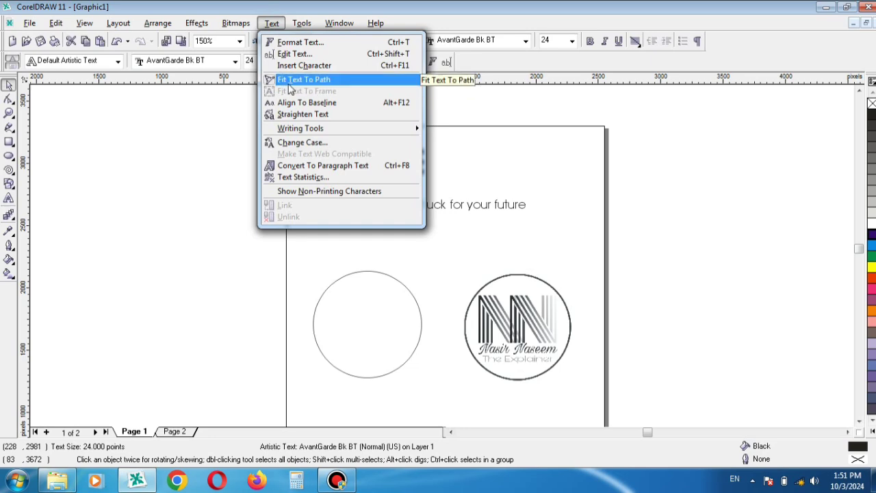
click(305, 80)
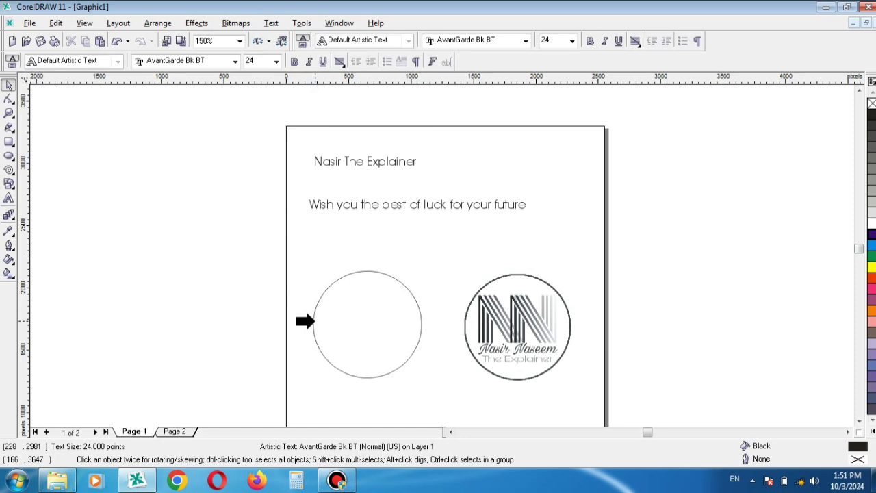
click(312, 321)
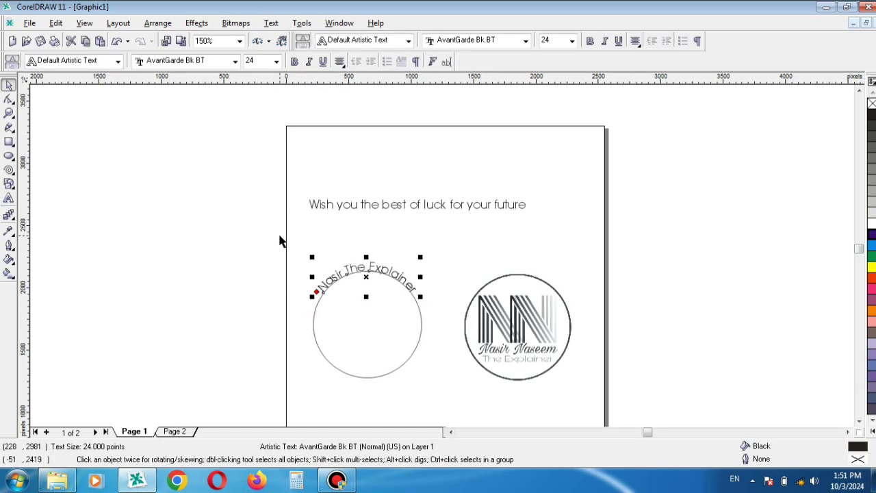
click(325, 250)
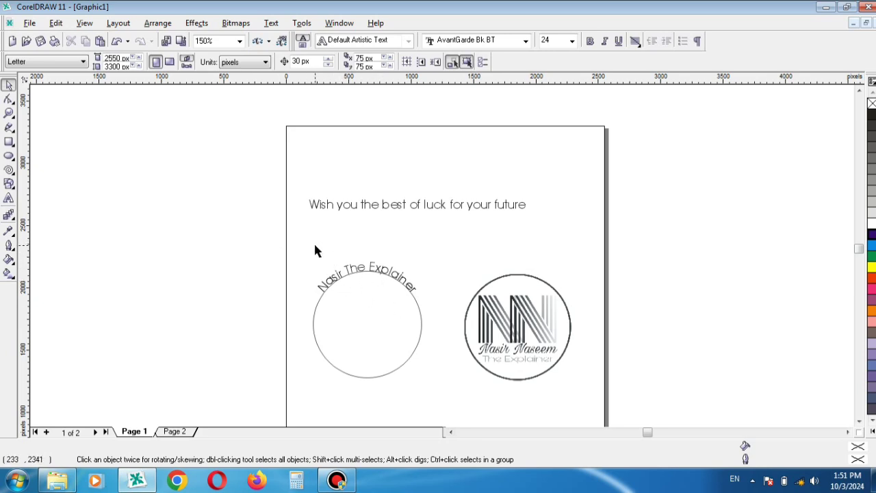
Undo the text fit and enlarge both the name title and the greeting line.
key(ctrl+z)
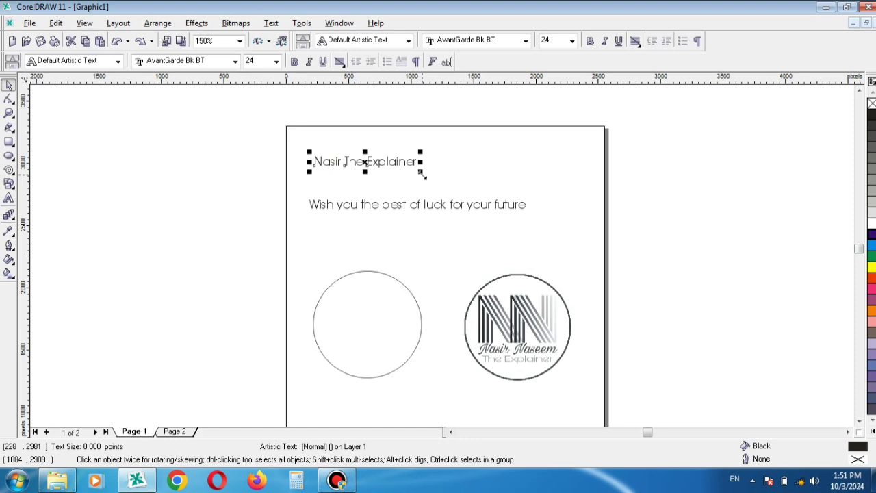
drag(422, 175, 473, 187)
click(334, 208)
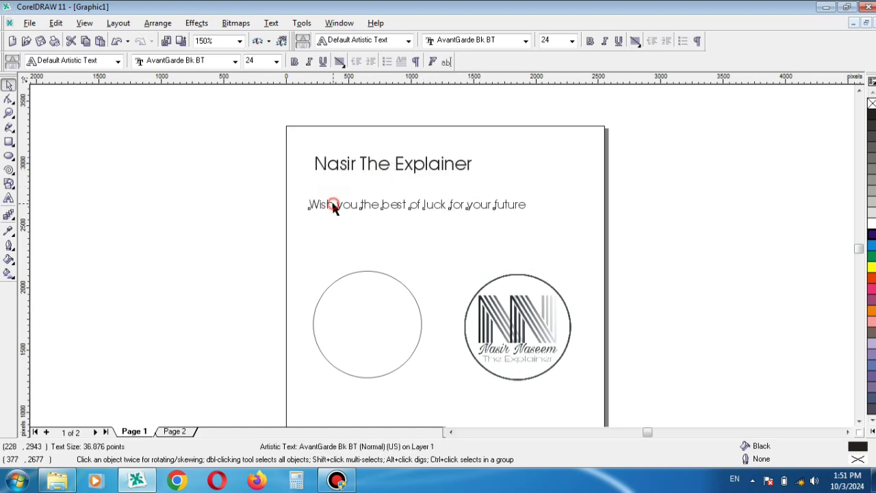
drag(527, 213, 554, 220)
Make both the name title and the greeting line bold.
click(375, 168)
click(590, 40)
click(381, 206)
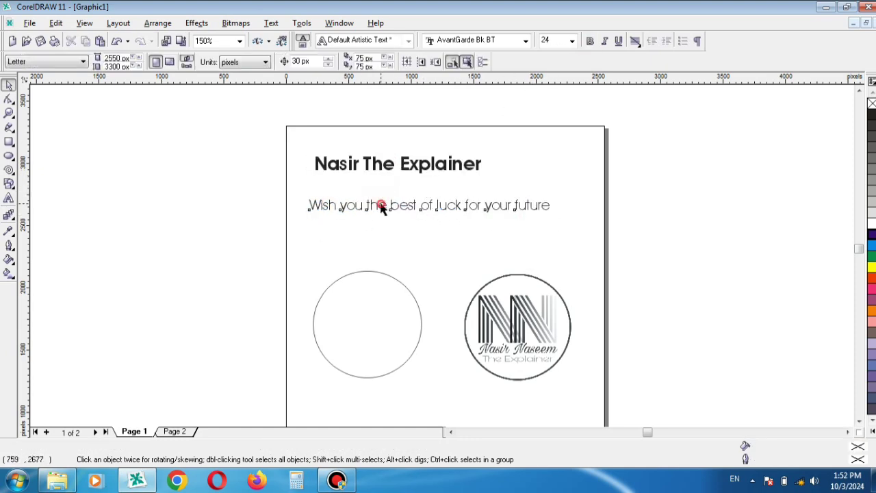
click(590, 41)
click(401, 165)
Place a copy of the empty circle to the left of the page.
click(356, 320)
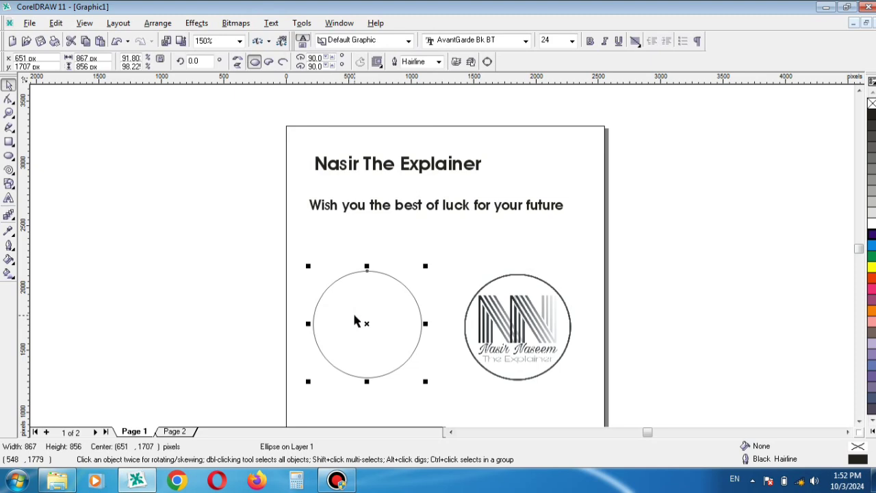
click(355, 320)
drag(354, 319, 159, 314)
Fit the name title around the top of the left circle.
click(345, 174)
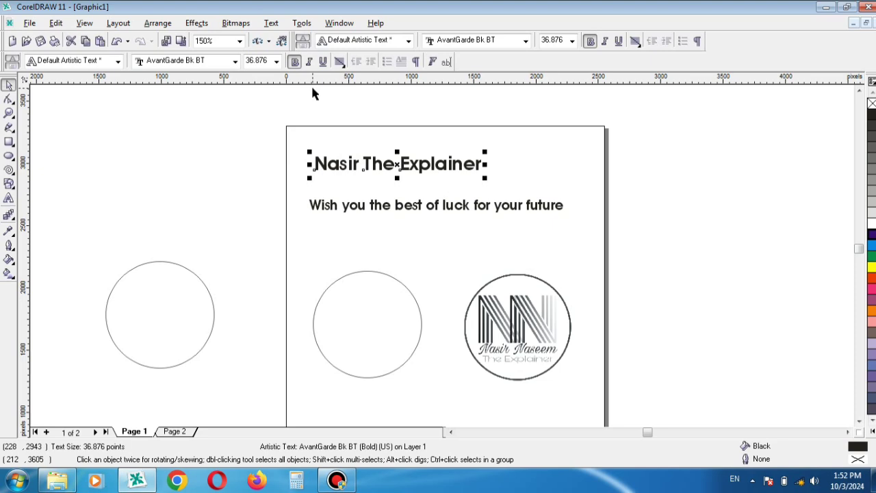
click(271, 23)
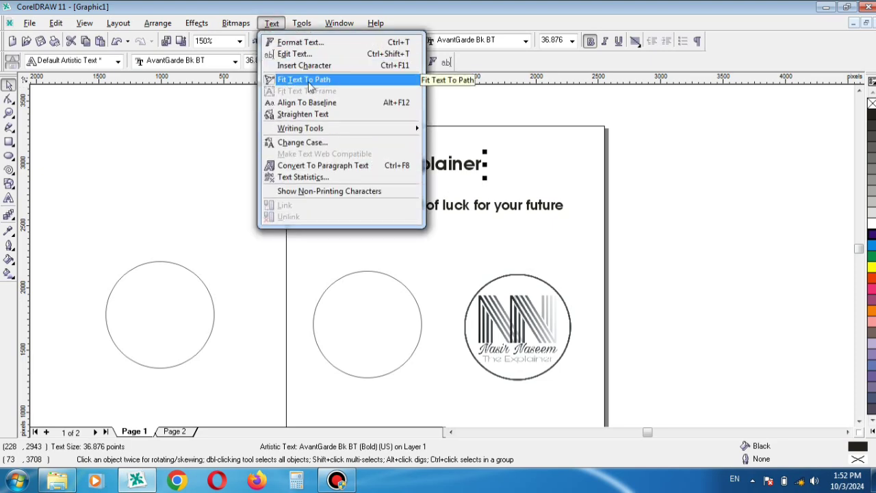
click(308, 80)
click(194, 278)
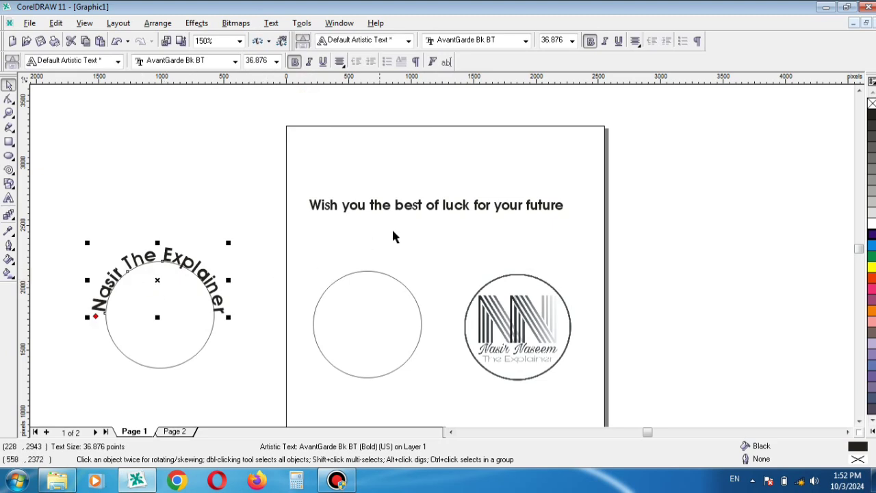
click(374, 293)
Arch 'Wish you the best of luck for your future' around the middle circle.
click(351, 208)
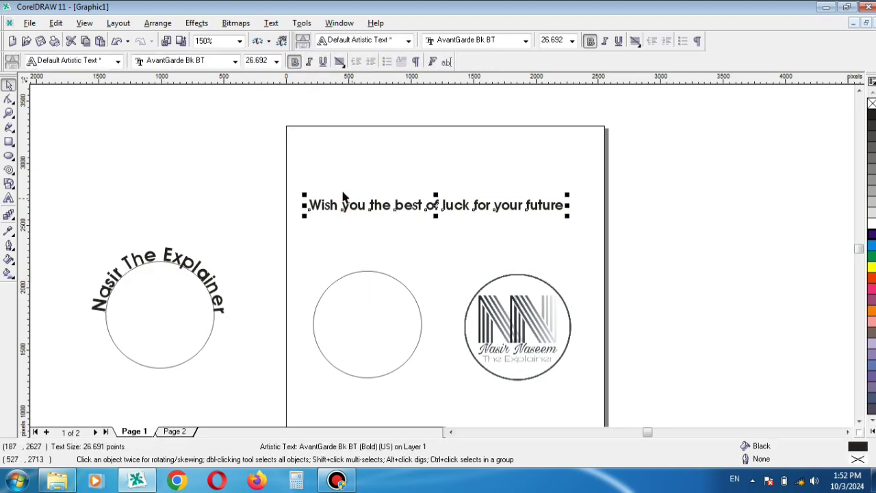
click(273, 24)
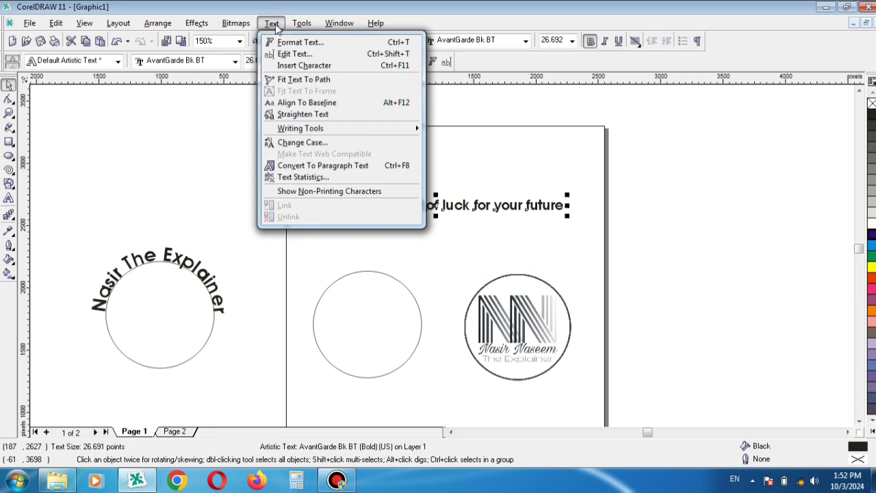
click(294, 80)
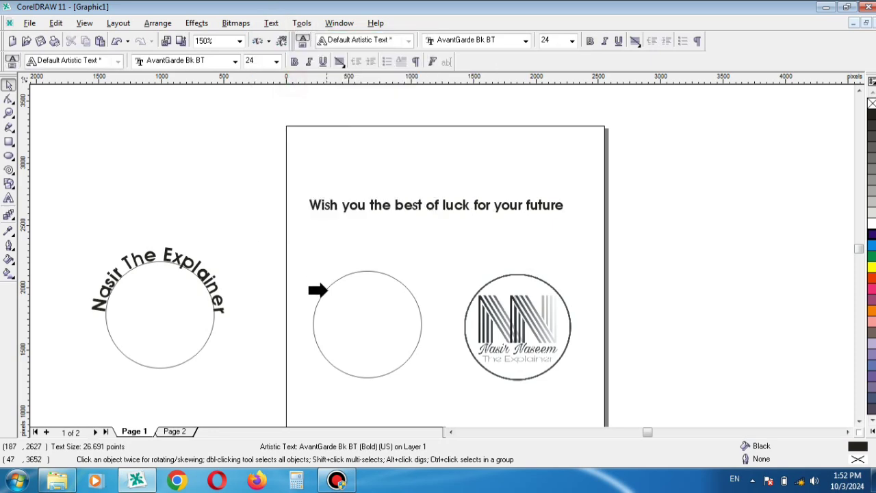
click(328, 290)
click(385, 183)
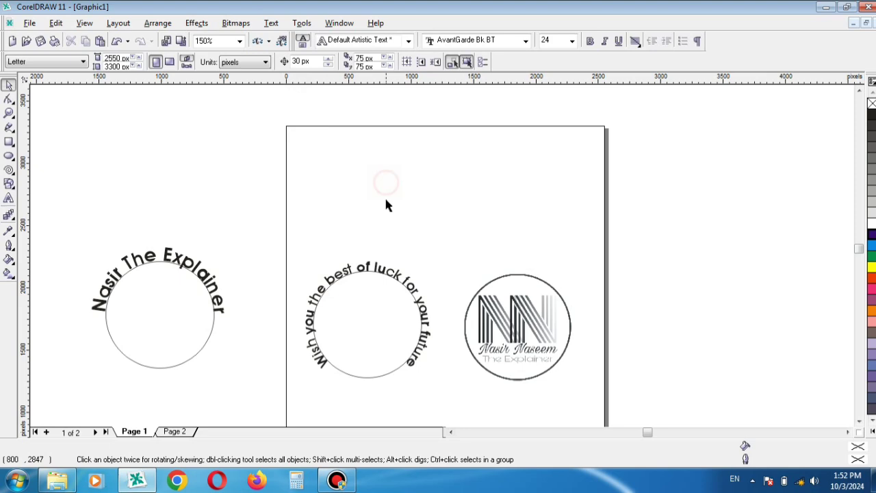
Delete the middle and left circle outlines, leaving only the arched text.
click(386, 313)
key(Delete)
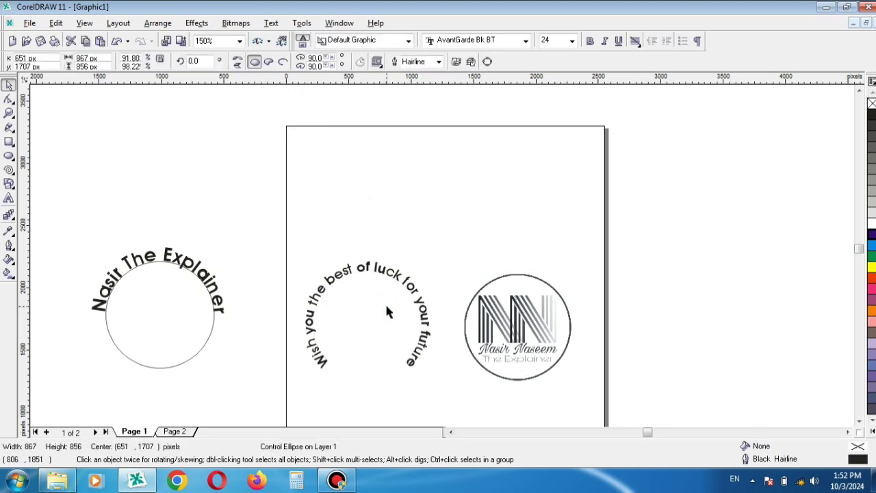
click(137, 326)
key(Delete)
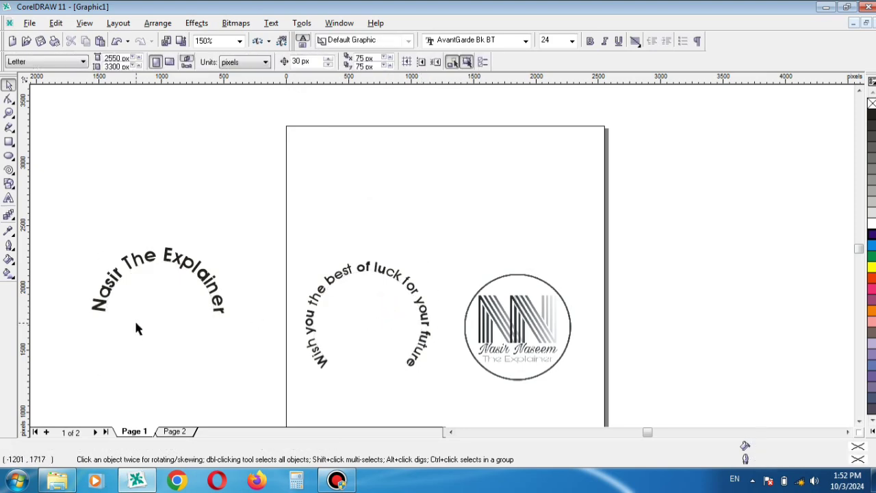
click(488, 307)
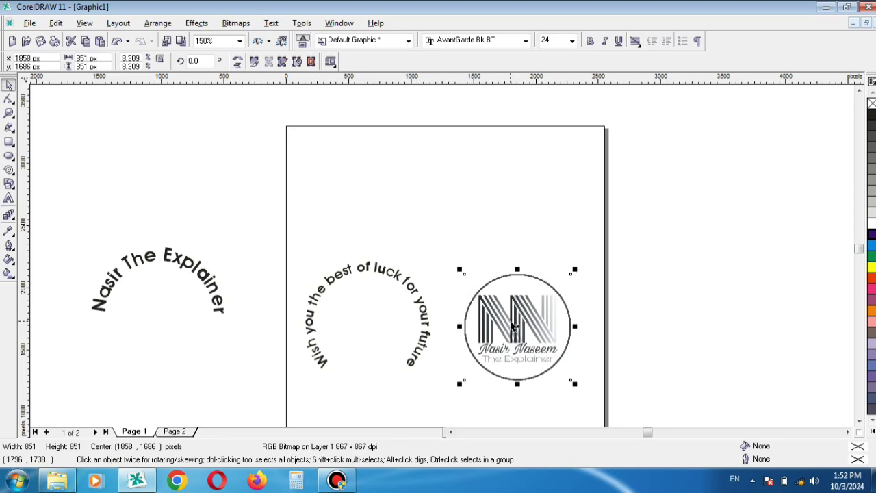
Copy the NN logo to the page top and move the curved greeting onto the right logo.
drag(510, 322, 344, 187)
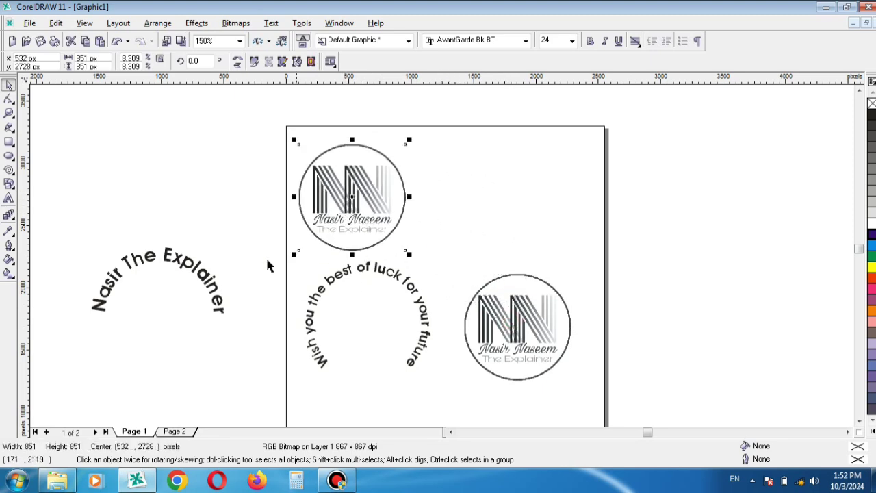
drag(173, 254, 359, 142)
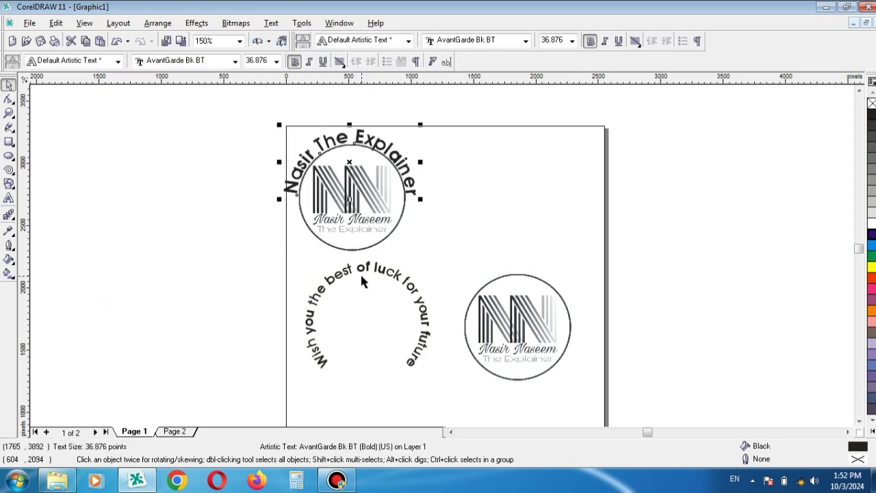
drag(361, 277, 510, 268)
click(413, 297)
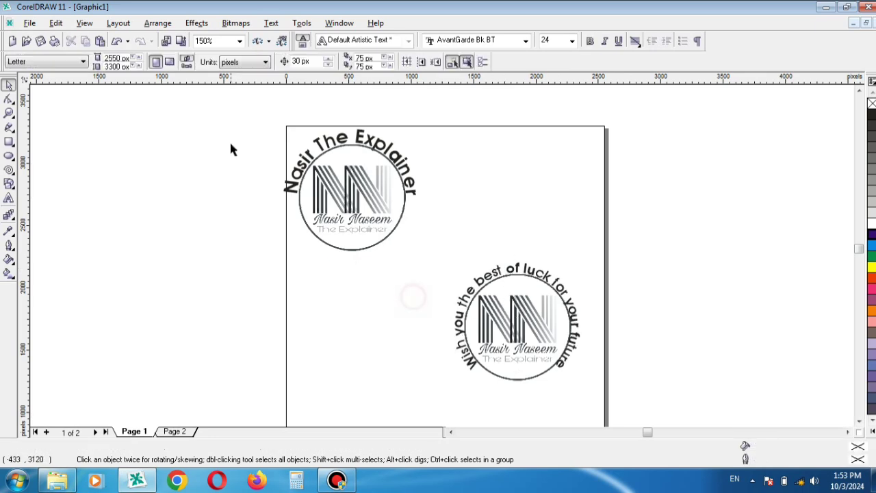
Move the logo with its curved title beside the other logo and duplicate the left logo image.
drag(258, 118, 469, 261)
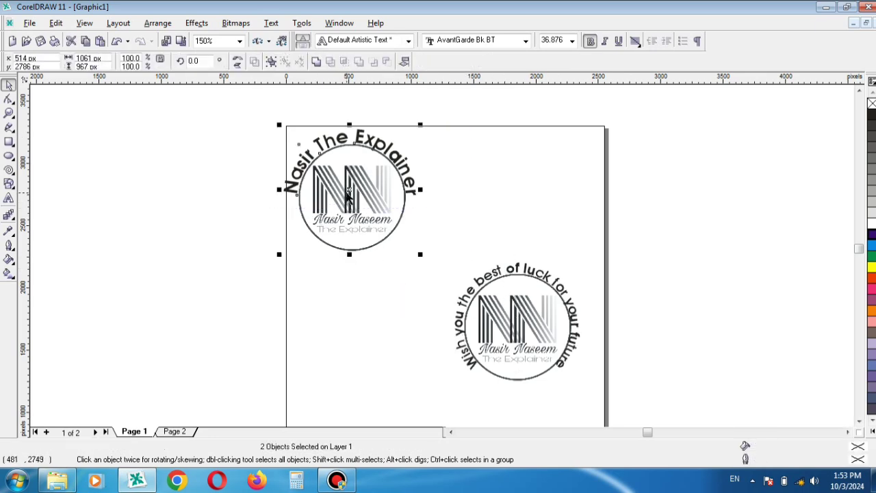
drag(347, 196, 365, 321)
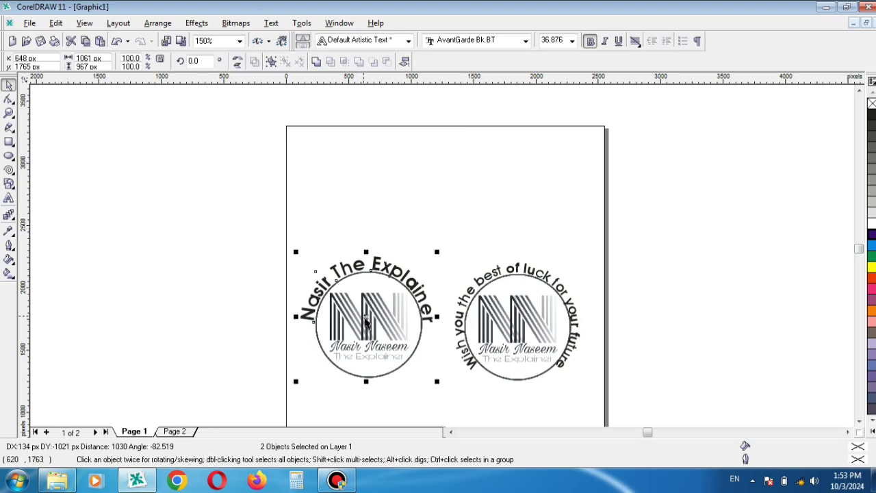
click(462, 208)
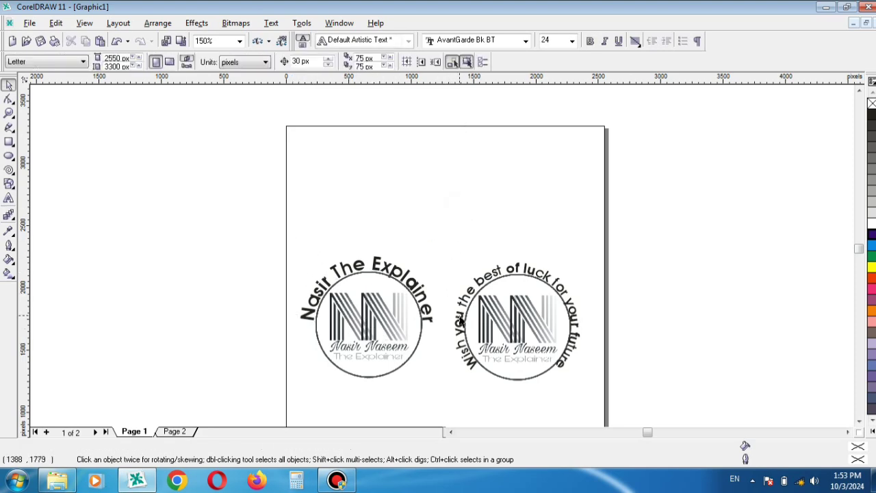
click(428, 170)
key(Tab)
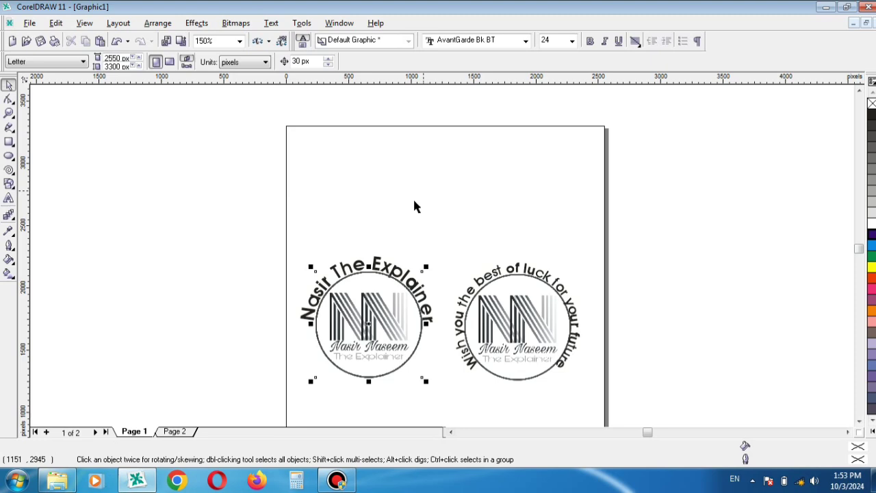
Move the logo copy to the top centre of the page.
drag(363, 309, 431, 176)
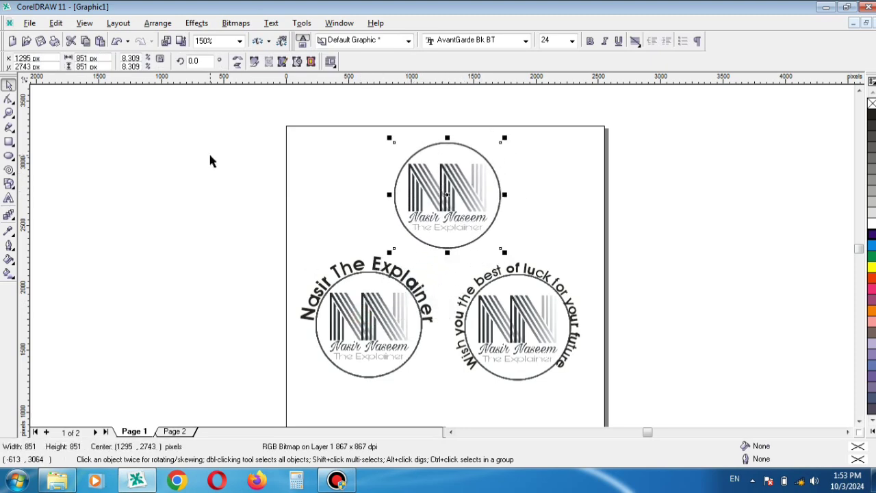
click(156, 150)
click(9, 198)
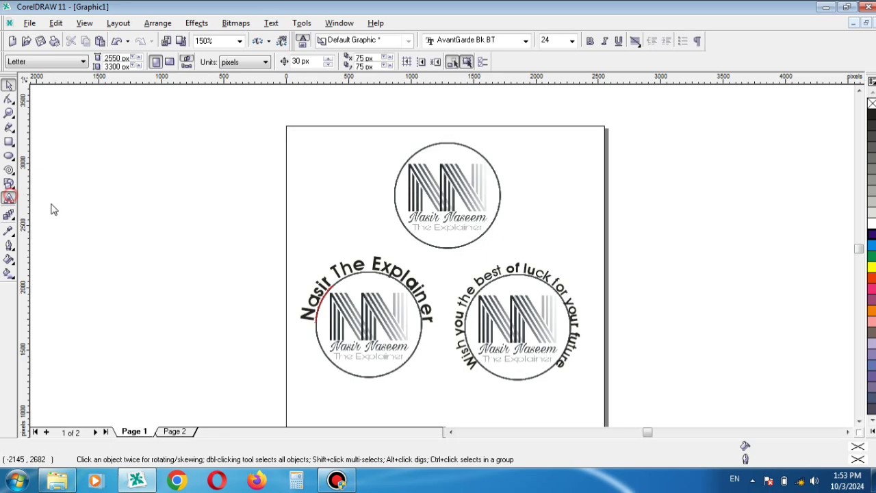
key(a)
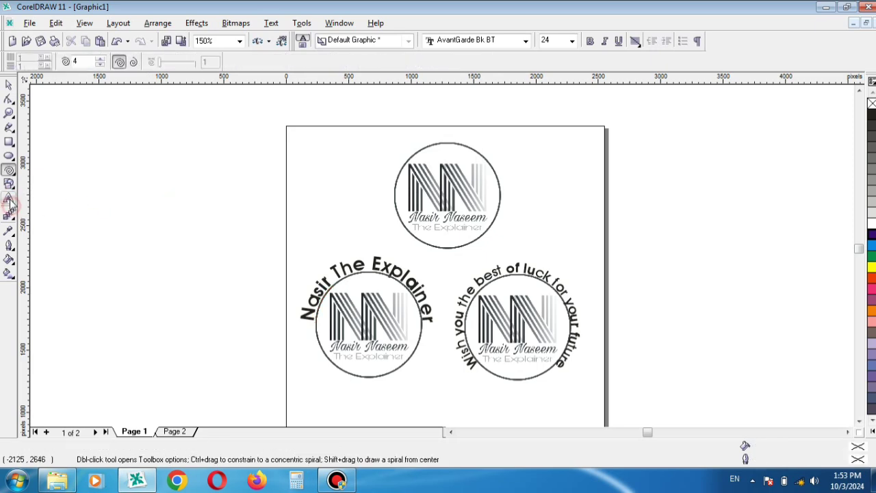
click(9, 198)
Type the name title as a straight line of text left of the page.
click(137, 214)
text(Nasir)
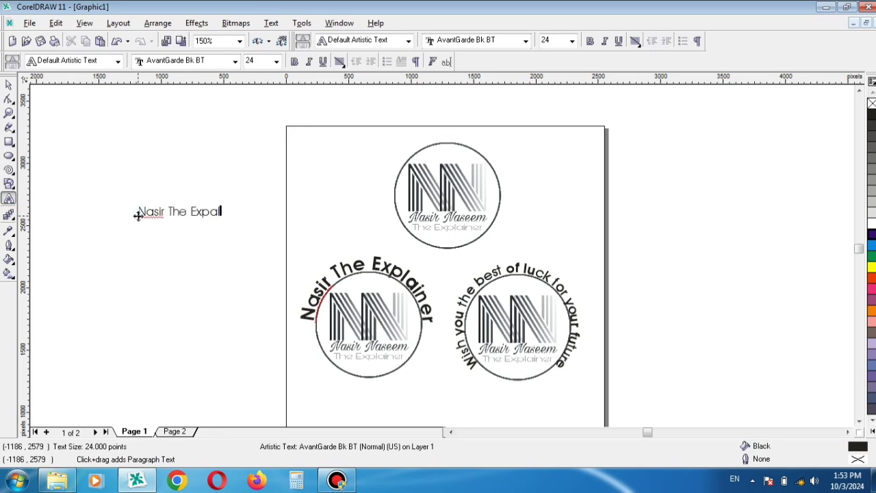
text( The Expal)
key(BackSpace)
key(BackSpace)
text(lainer)
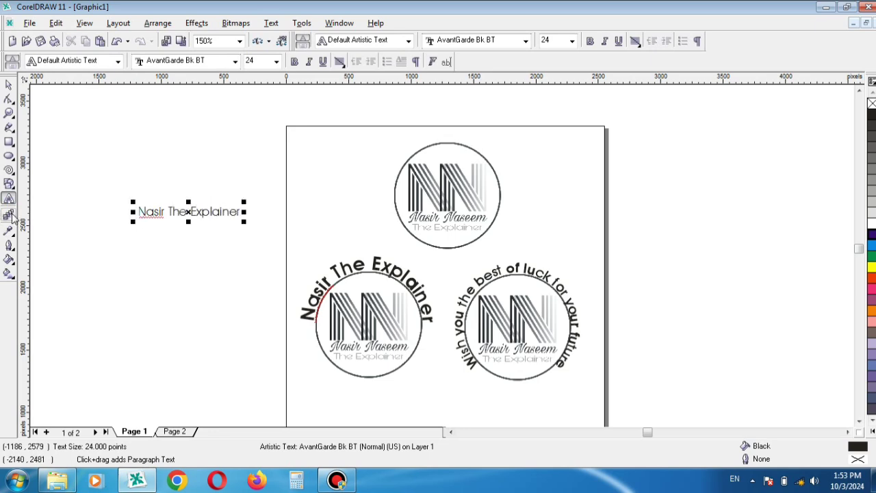
click(9, 83)
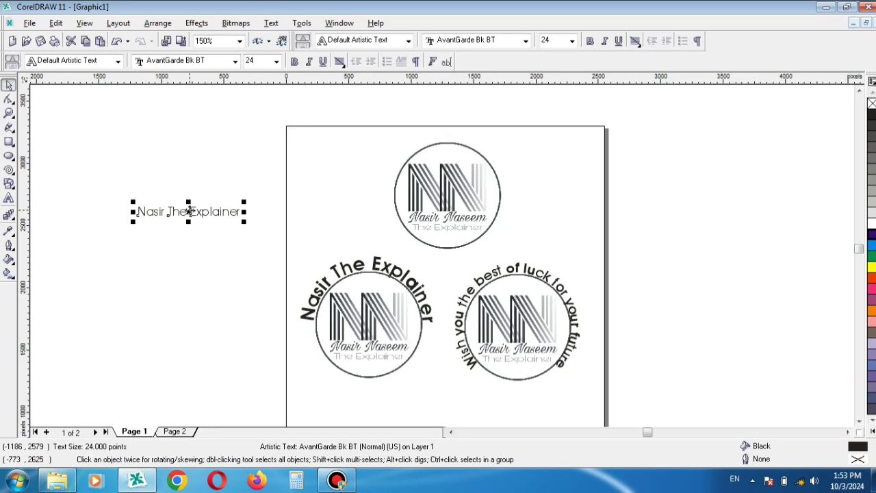
click(188, 212)
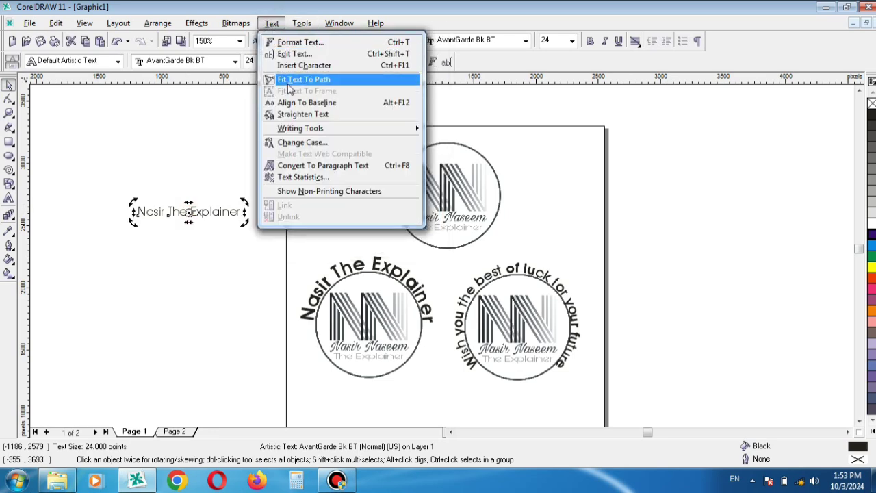
click(302, 80)
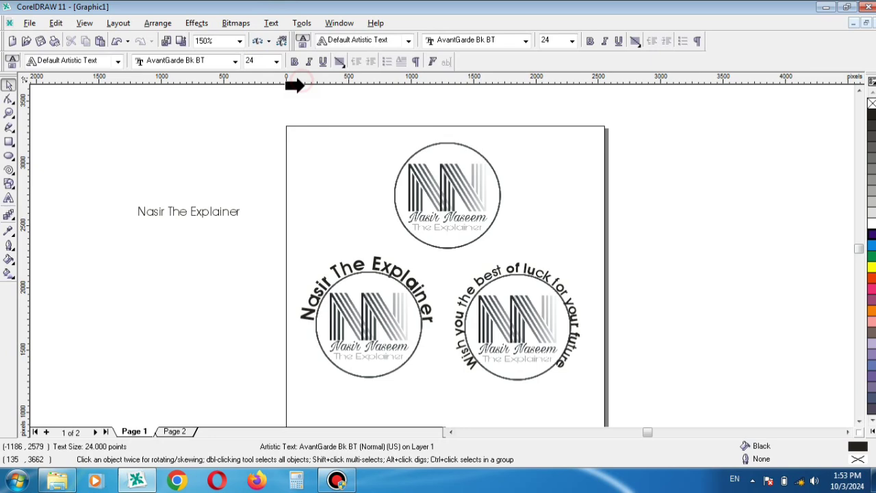
click(394, 197)
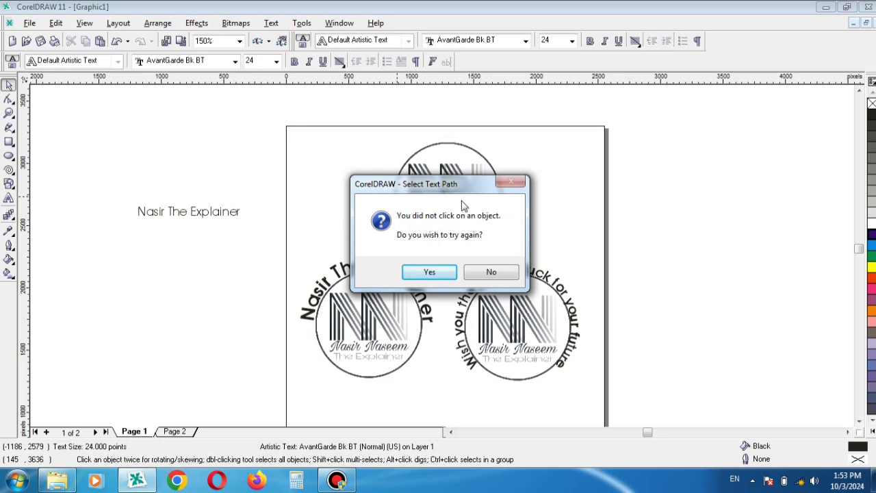
click(490, 272)
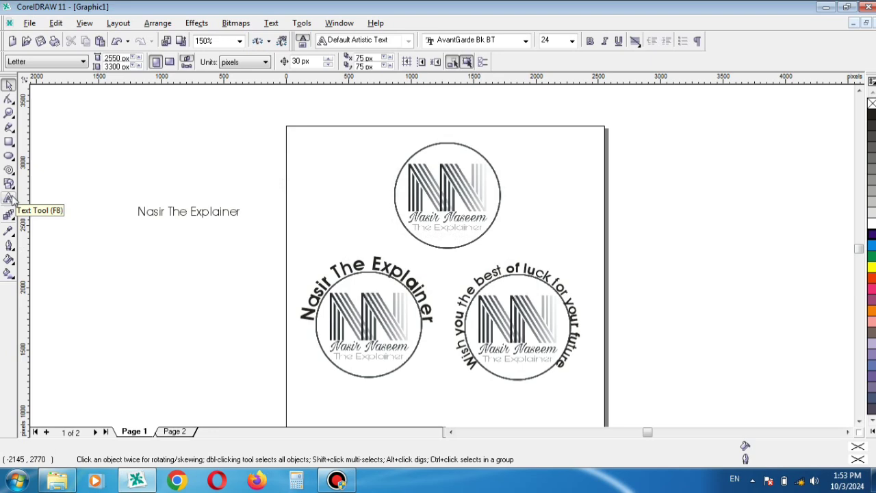
Draw a small rectangle below the name title beside the page.
click(11, 143)
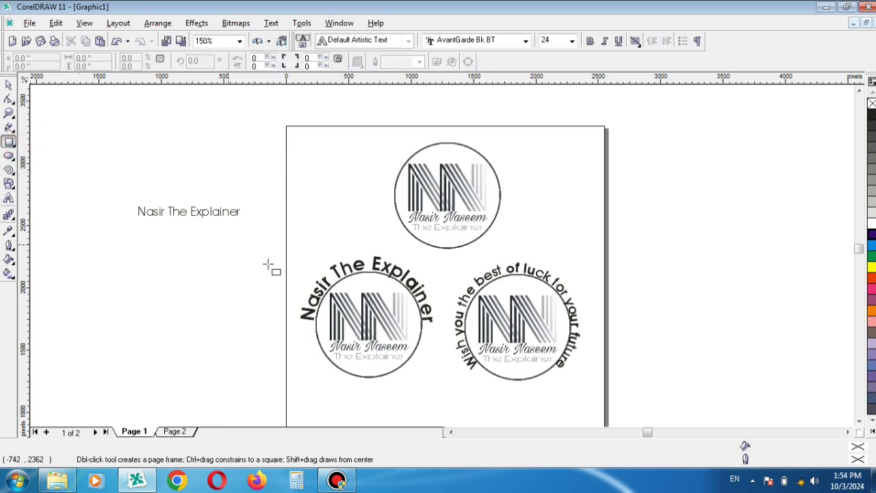
drag(145, 258, 213, 304)
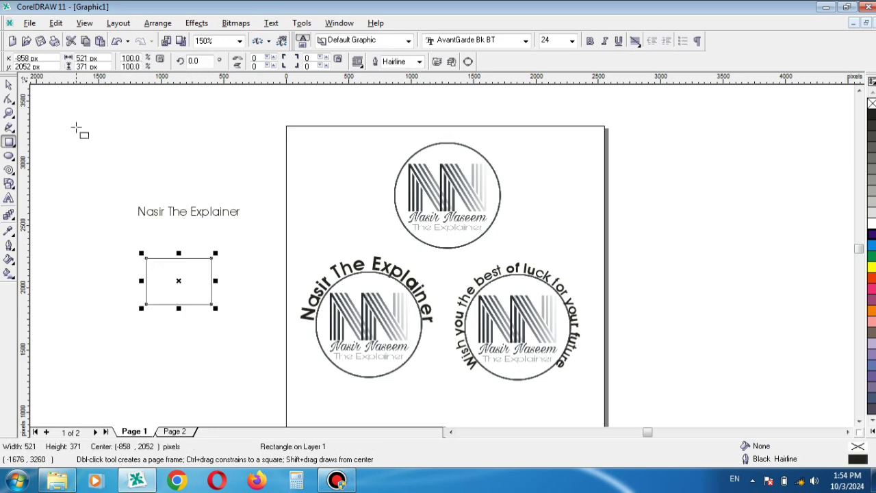
click(8, 84)
click(123, 201)
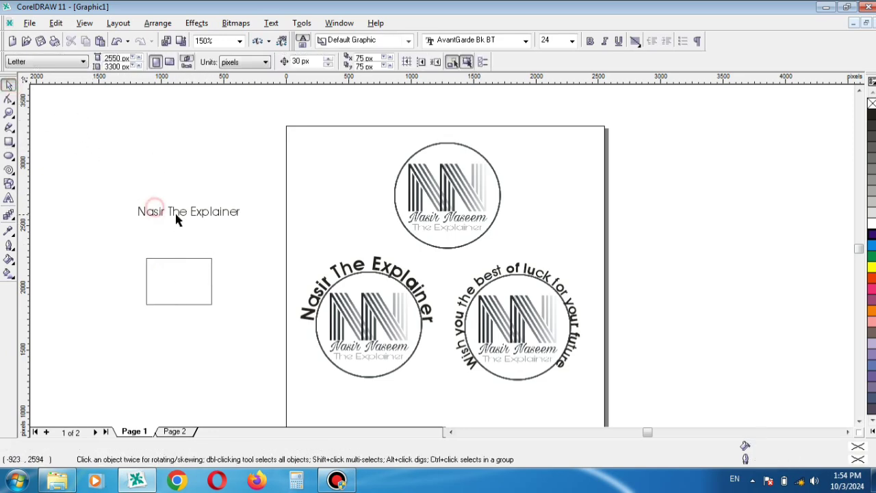
Select the name title and briefly view the list of all document objects.
click(221, 206)
click(302, 23)
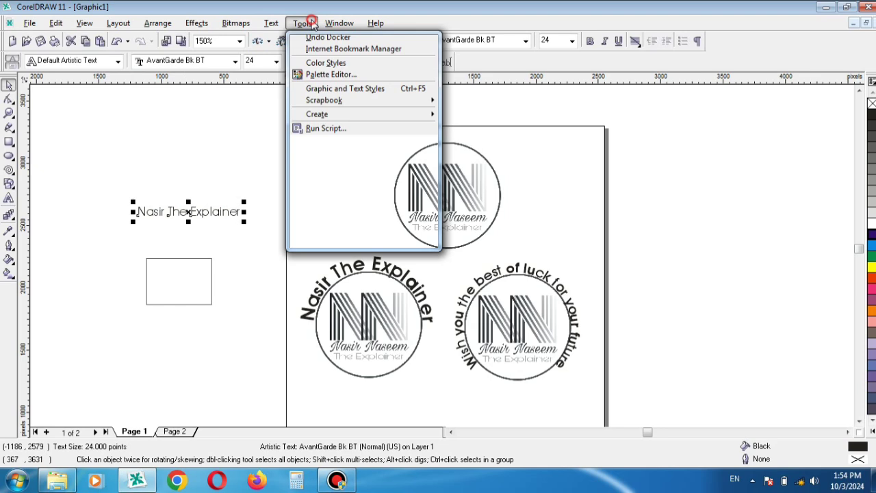
click(312, 91)
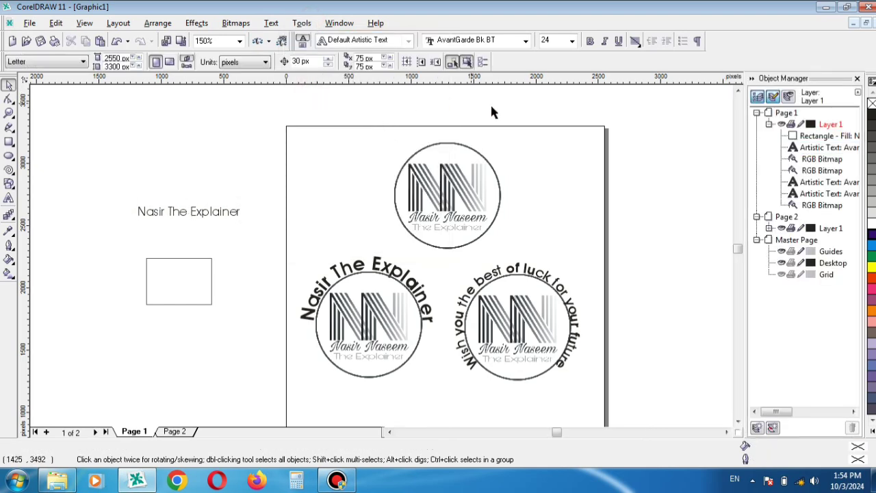
click(855, 81)
Fit the name title to the rectangle's outline with Text > Fit Text To Path.
click(271, 23)
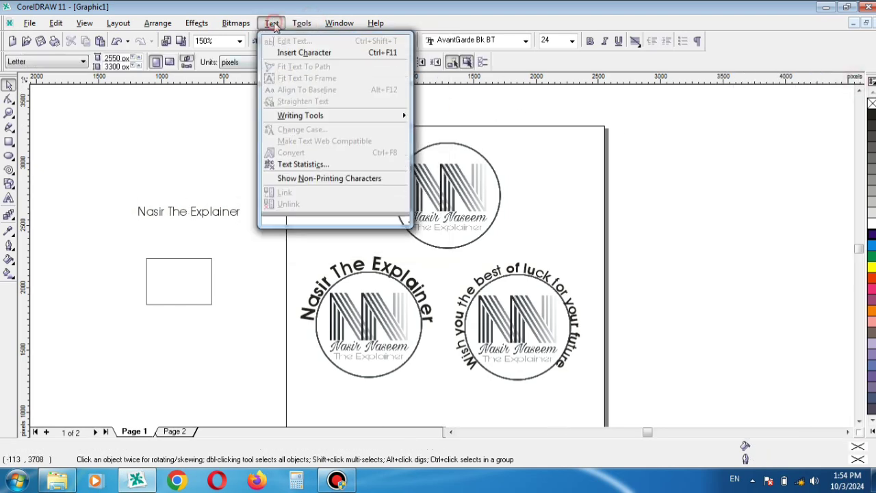
click(184, 210)
click(183, 211)
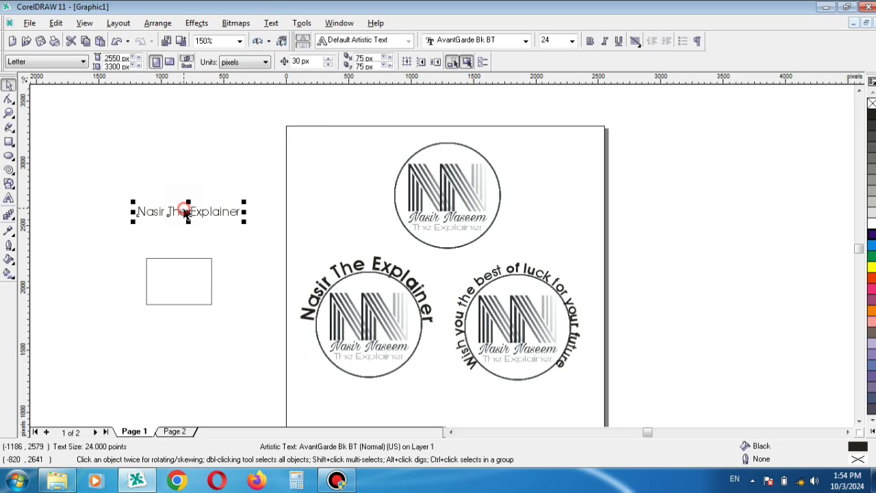
click(268, 23)
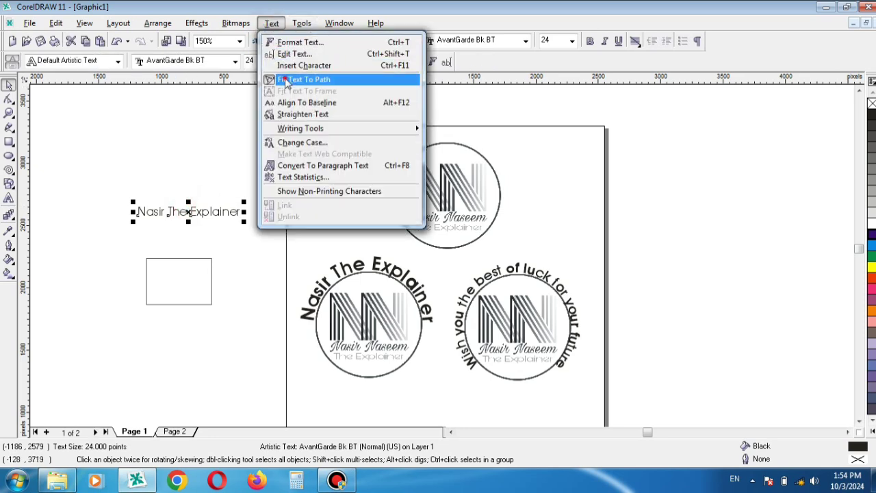
click(289, 78)
click(146, 288)
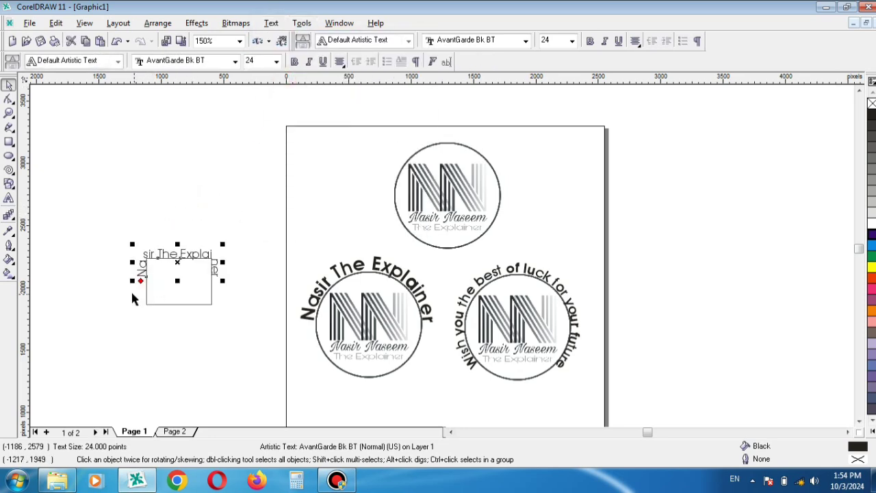
click(109, 256)
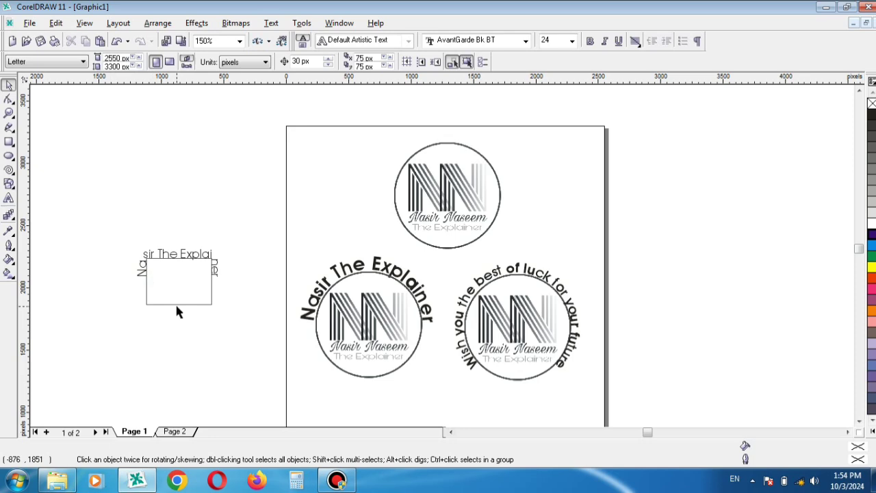